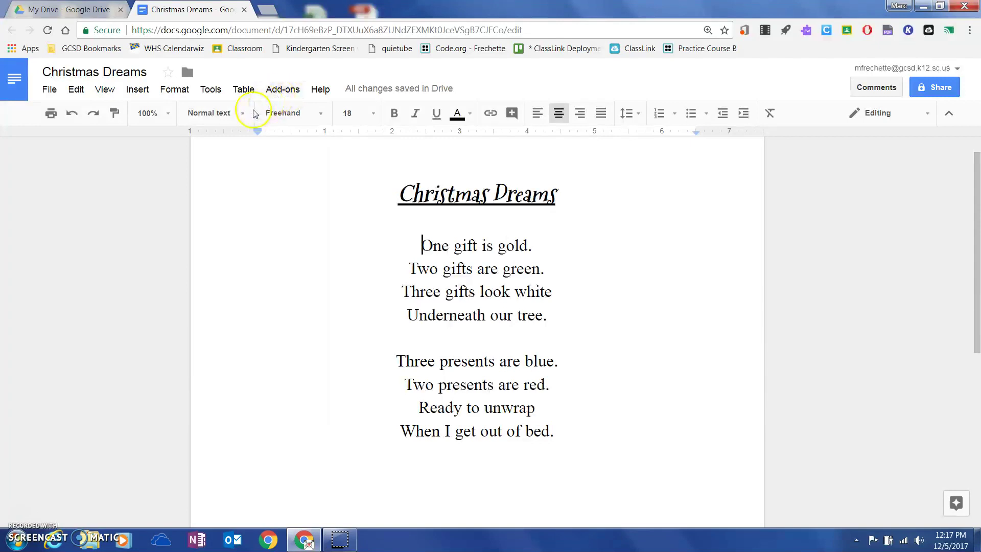
Search the add-ons store for 'highlight tool' and confirm Highlight Tool is already installed
click(282, 94)
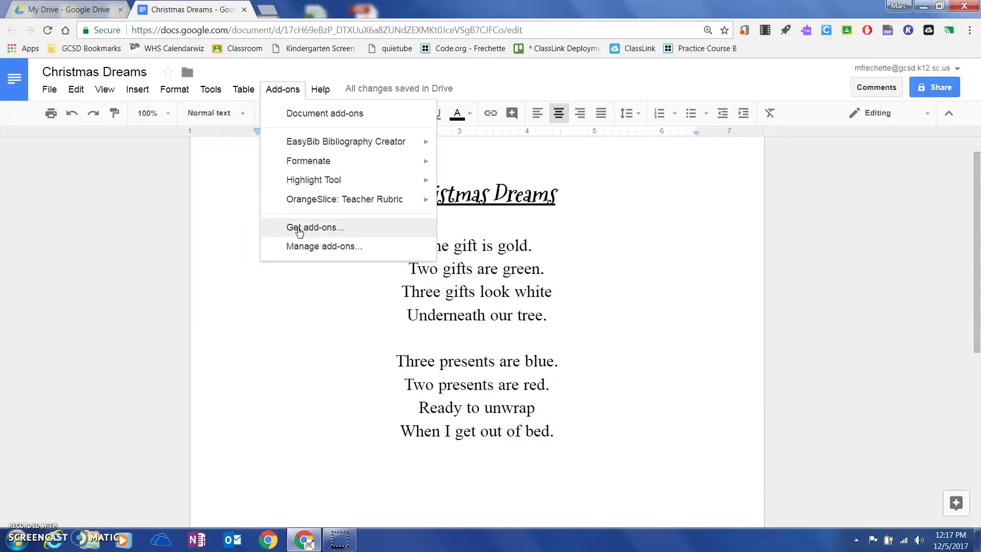
click(310, 185)
click(302, 183)
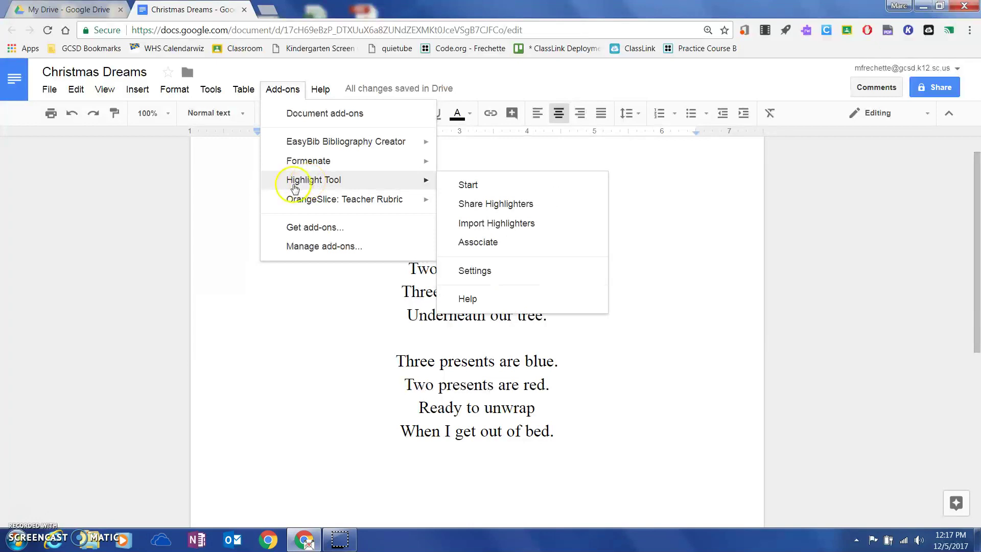
click(293, 226)
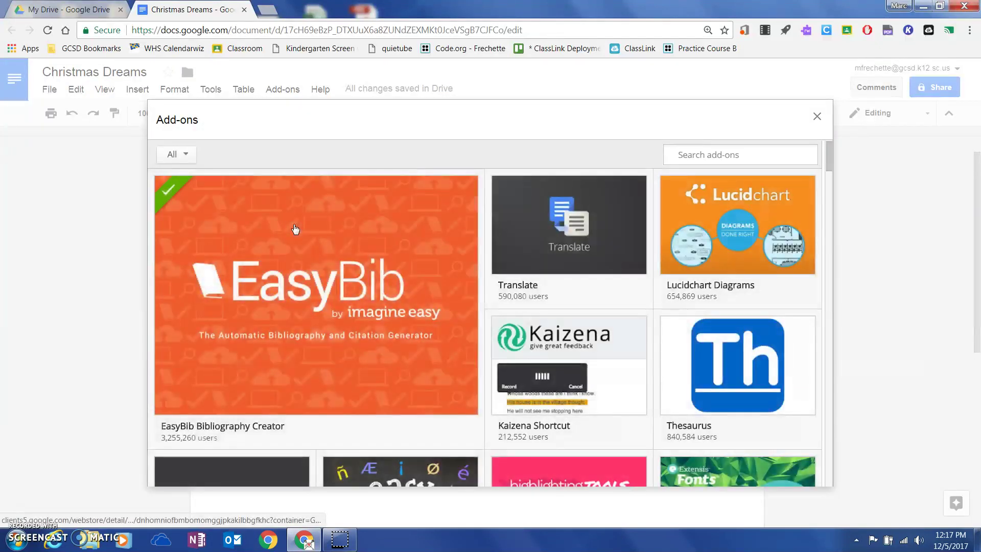
click(694, 155)
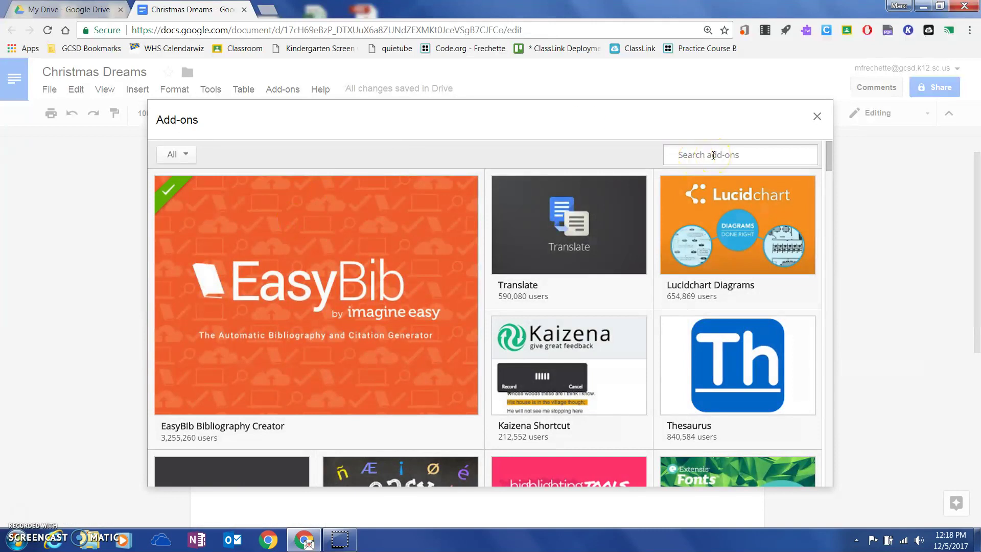
text(highlight tool)
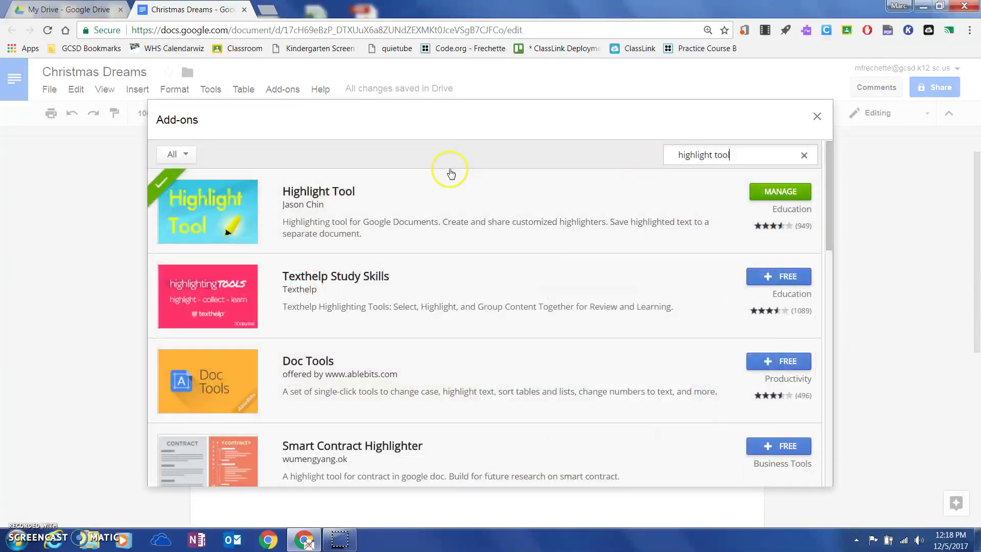
click(300, 197)
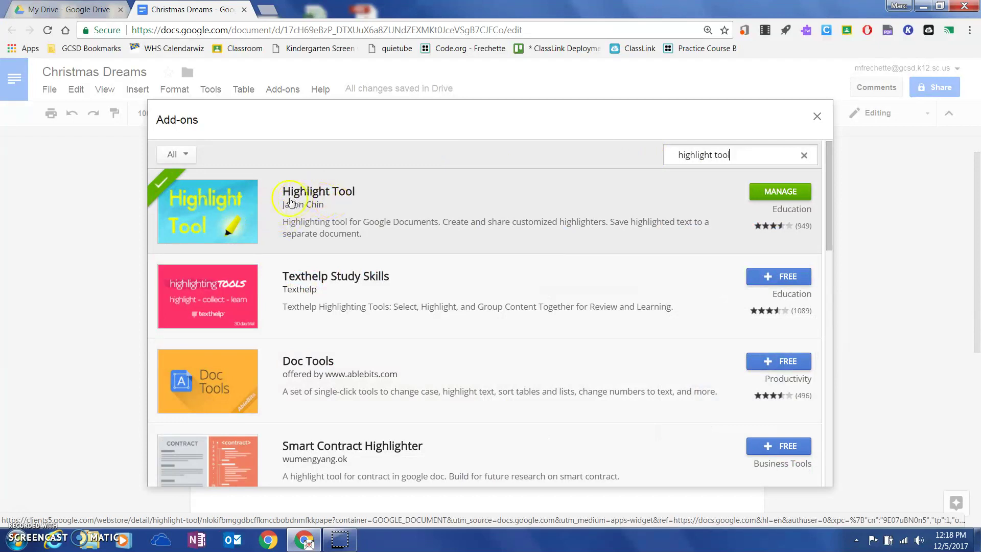
click(321, 206)
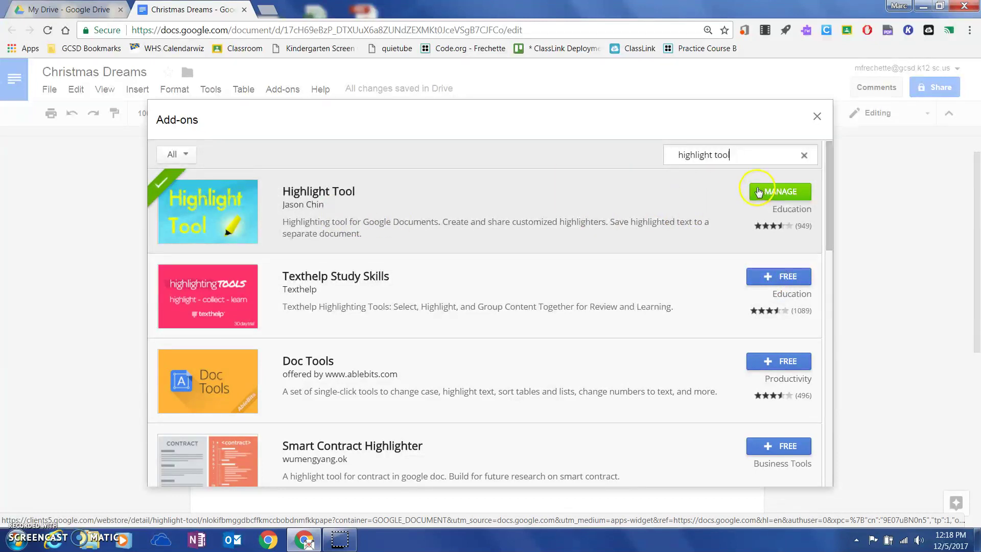
Close the add-ons store and launch Highlight Tool from the Add-ons menu
click(817, 116)
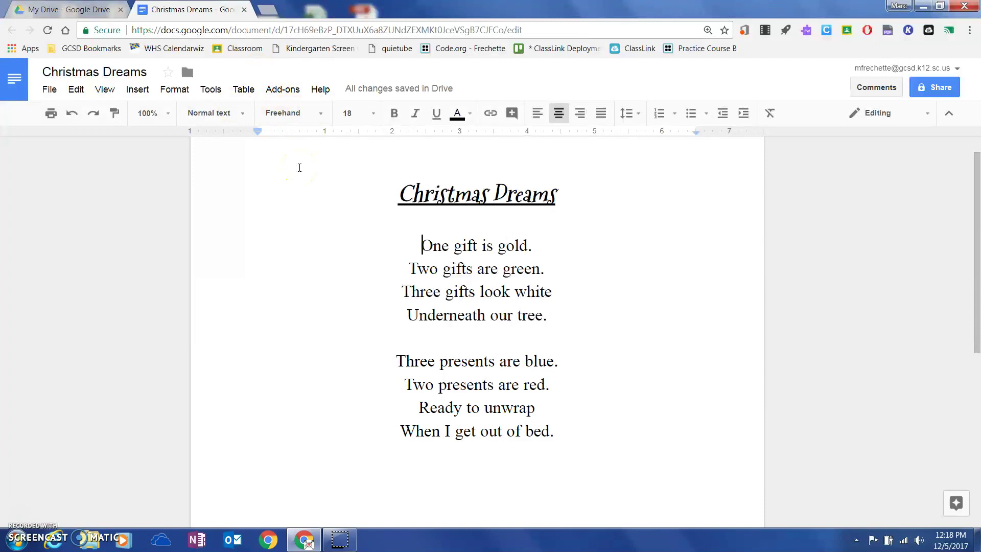
click(280, 92)
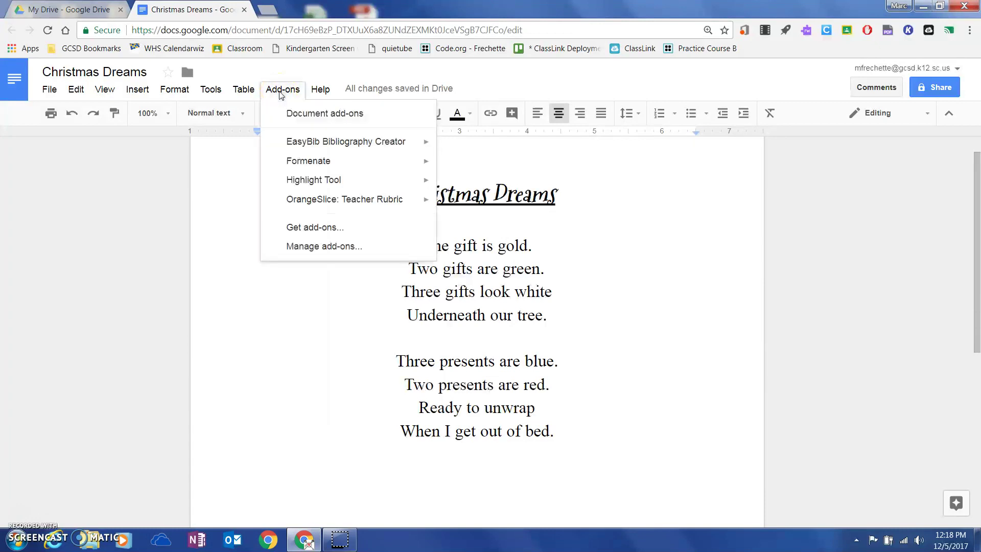
mouse_move(299, 181)
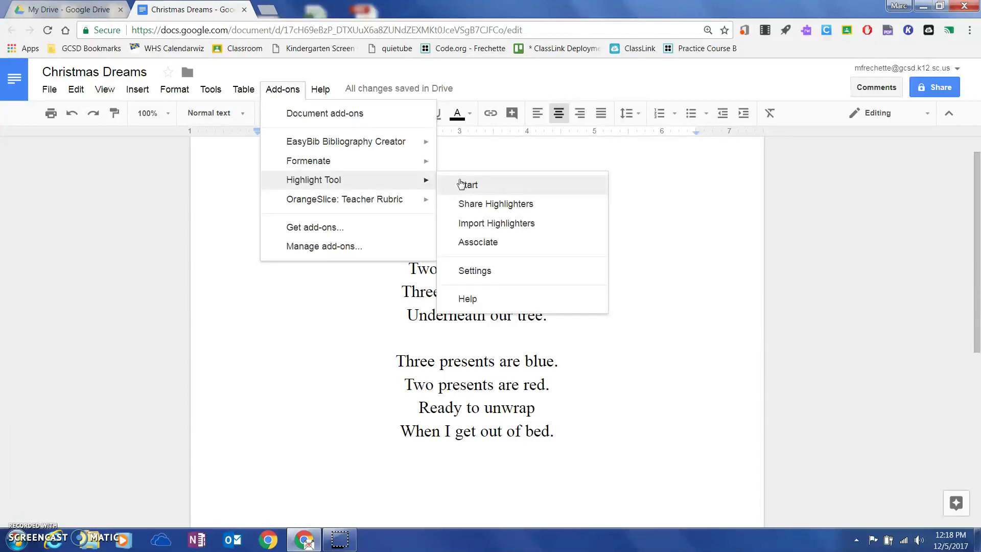
click(474, 189)
click(475, 188)
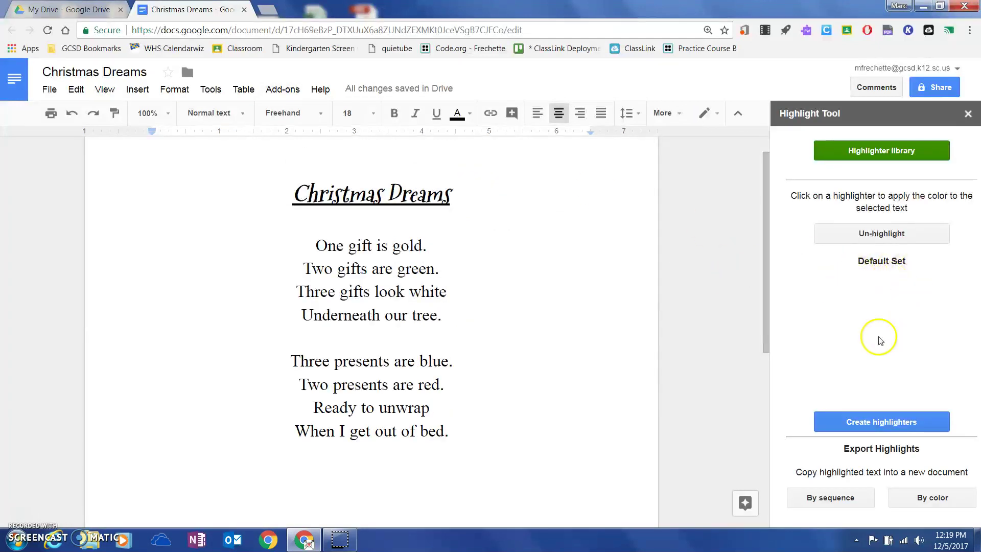
click(863, 422)
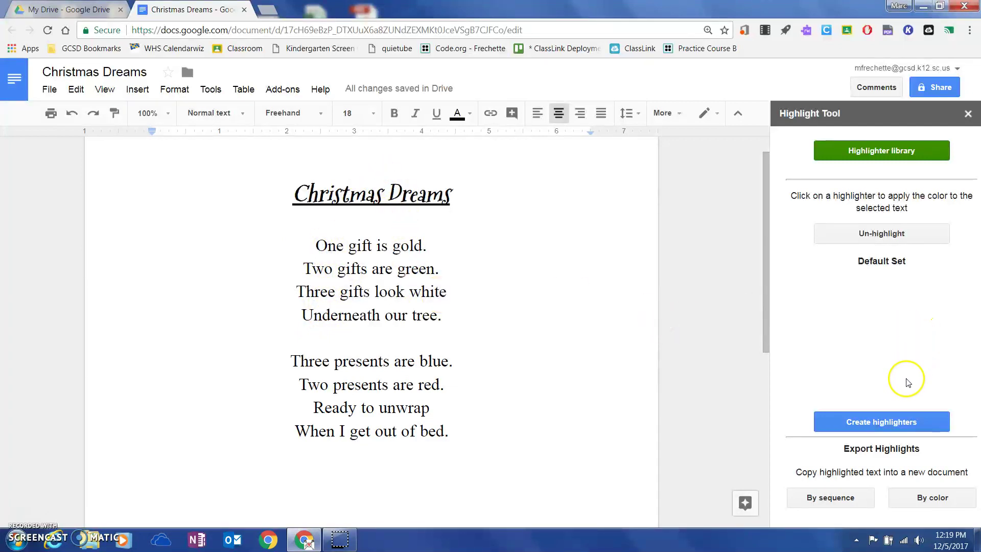
Set up a first highlighter named Number Words with a green colour
click(872, 425)
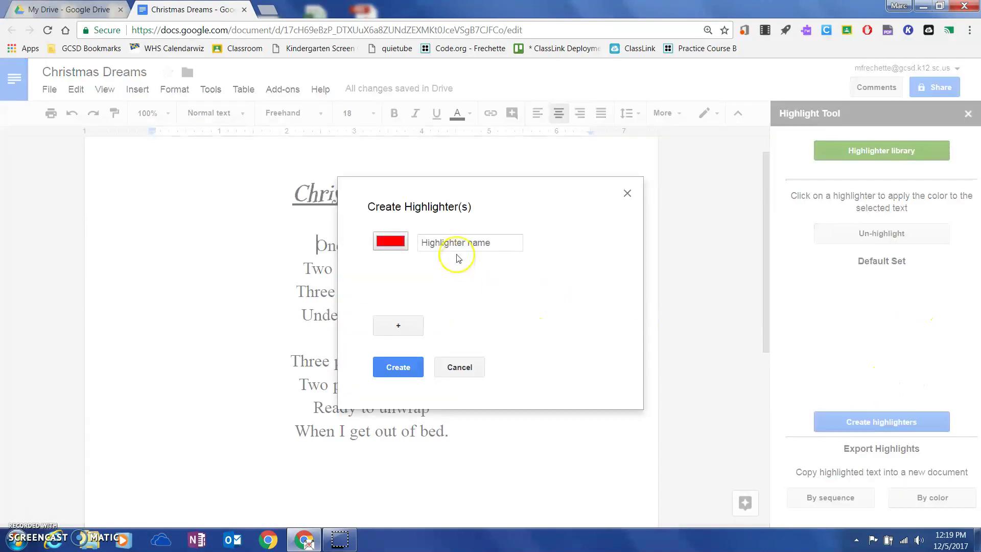
click(448, 244)
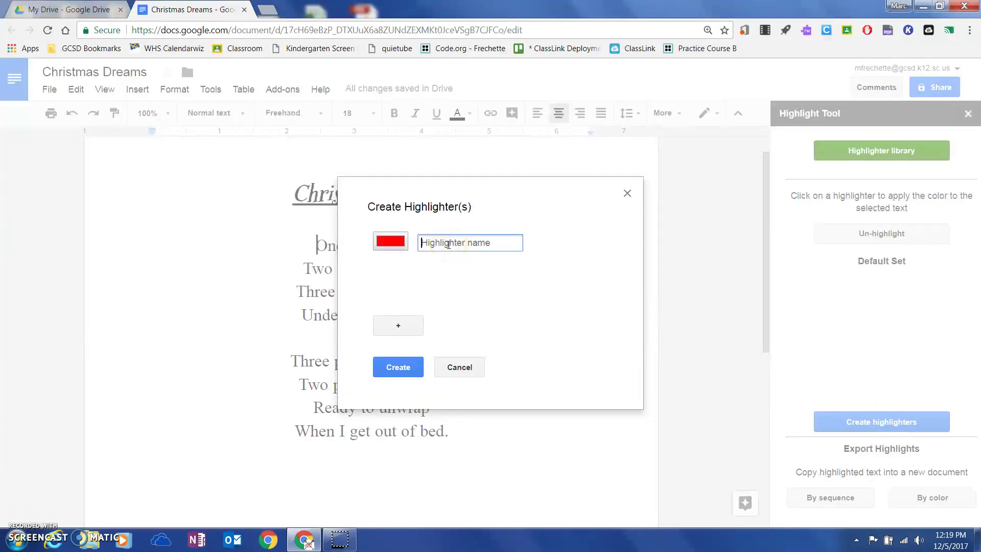
text(Number Words)
click(394, 244)
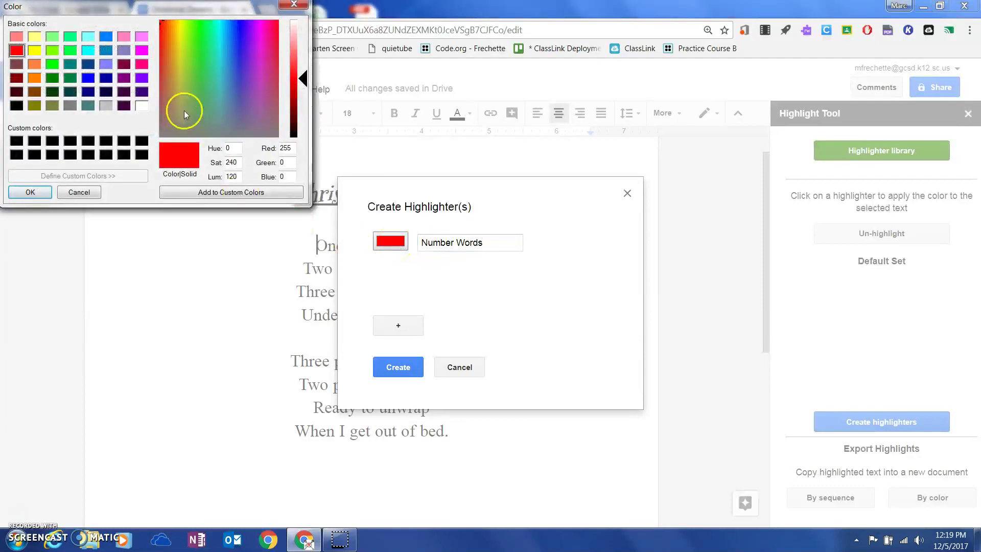
click(201, 82)
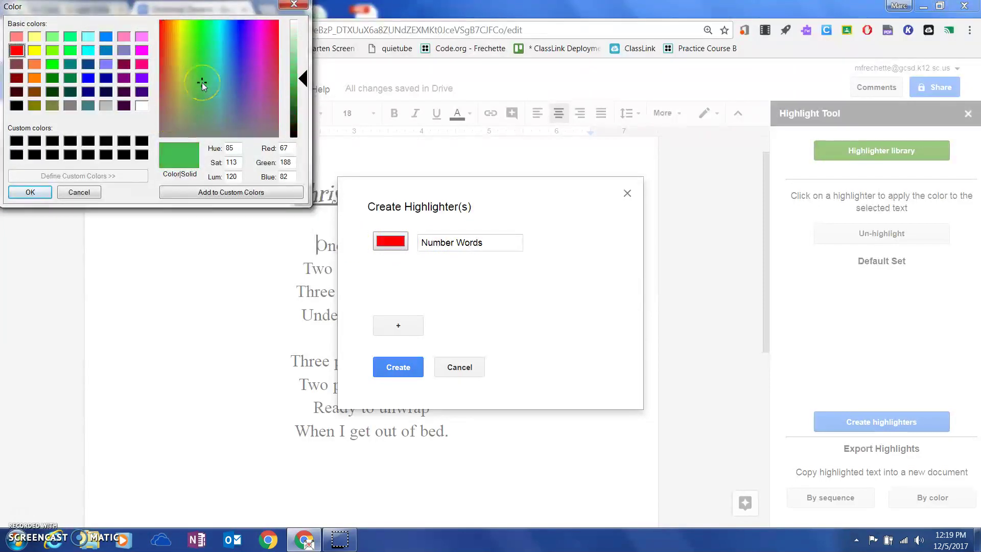
click(34, 192)
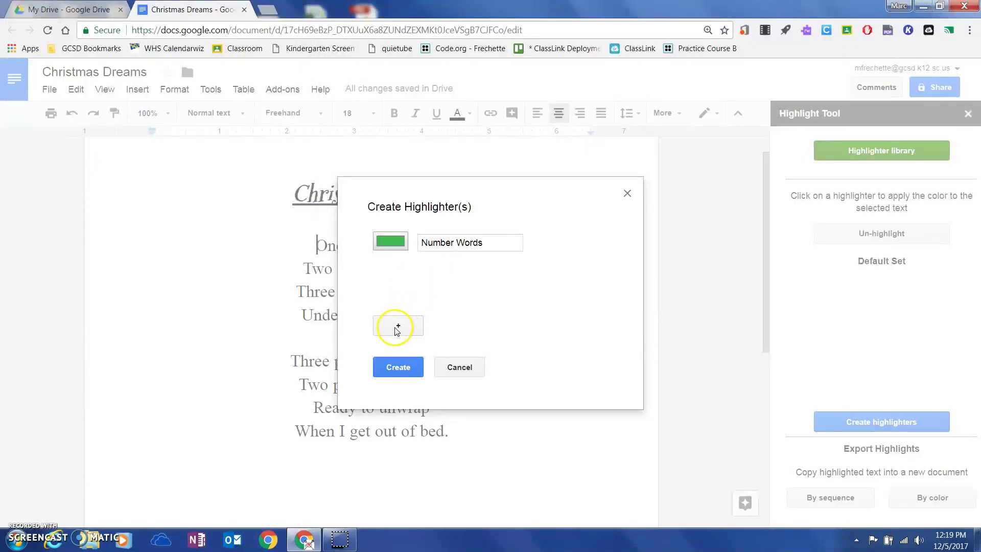
Add a red Color Words highlighter and create both highlighters
click(397, 330)
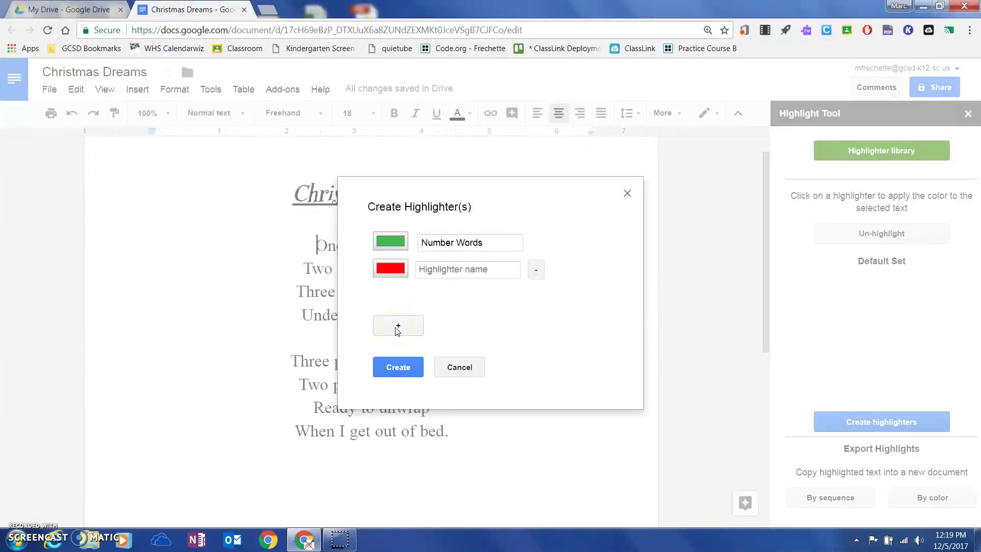
click(452, 269)
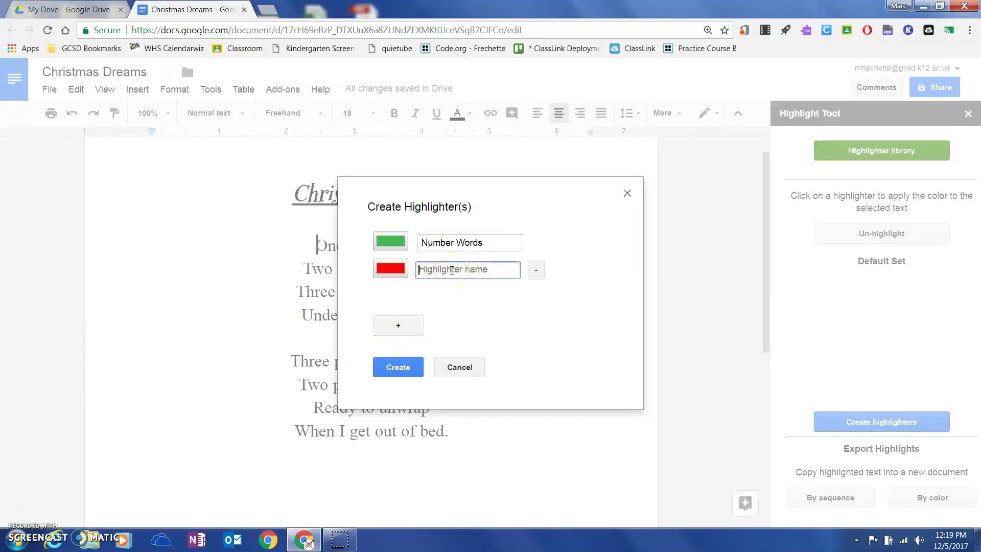
text(Color Words)
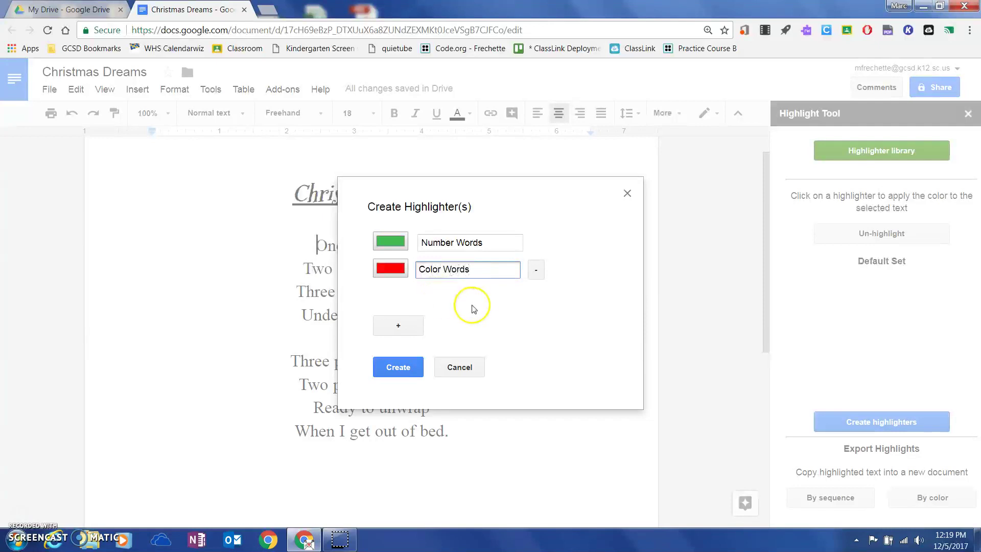
click(397, 373)
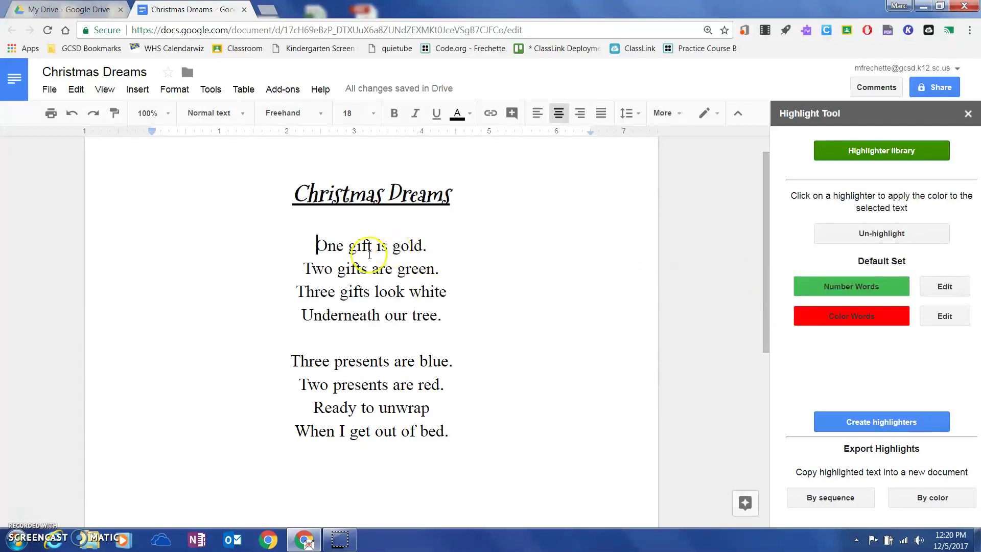
Apply the green Number Words highlight to One, Two, Three, and the second stanza's Three and Two
click(320, 246)
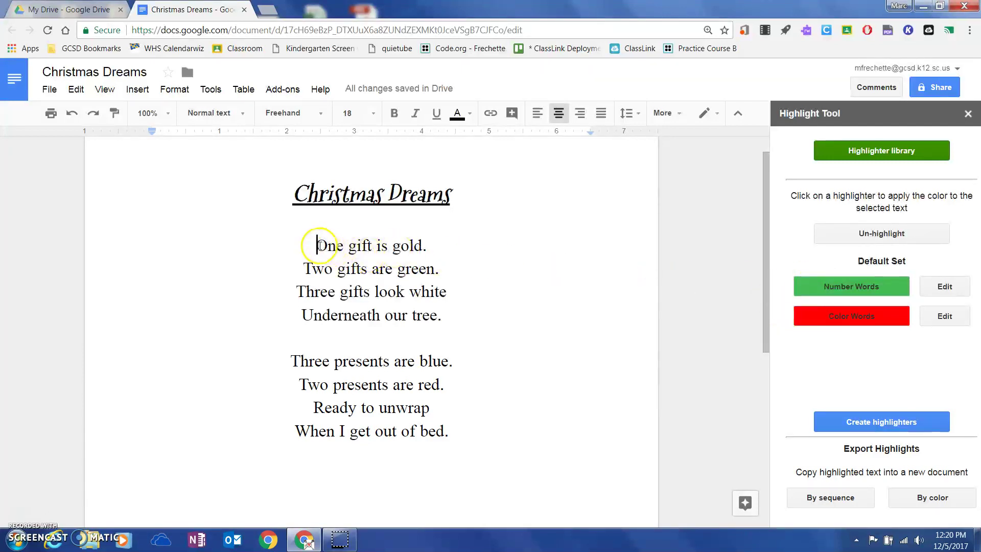
drag(319, 247, 343, 247)
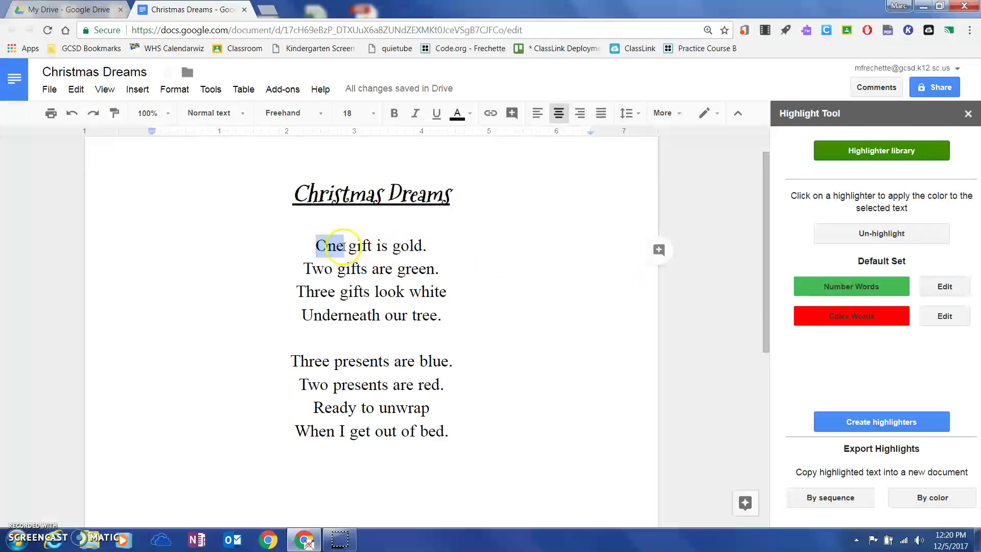
click(820, 291)
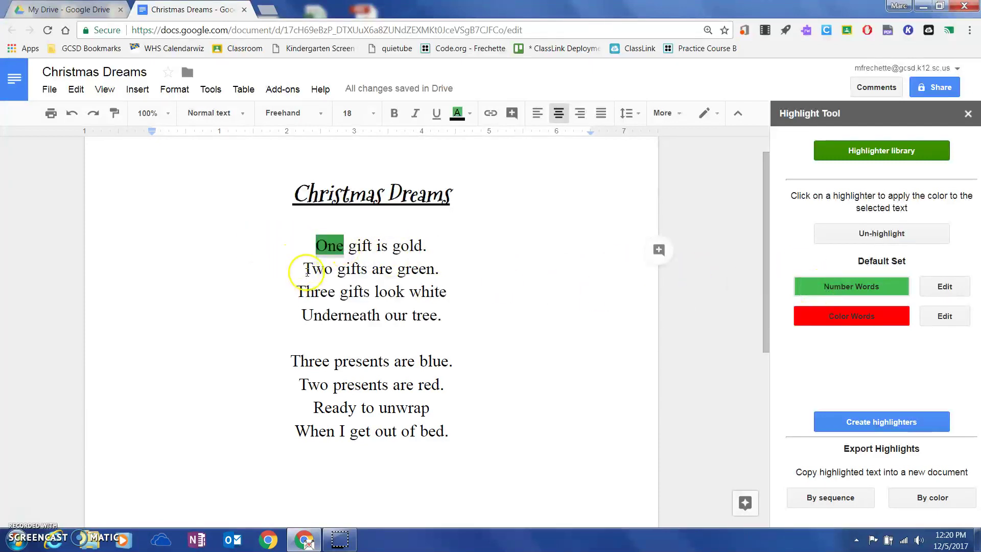
drag(307, 271, 333, 269)
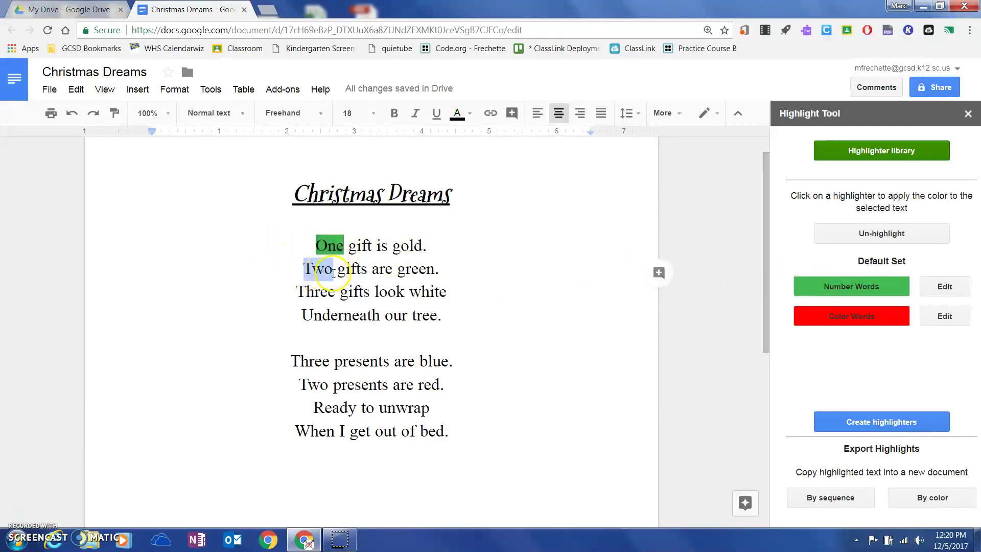
click(860, 288)
drag(295, 291, 337, 292)
click(813, 288)
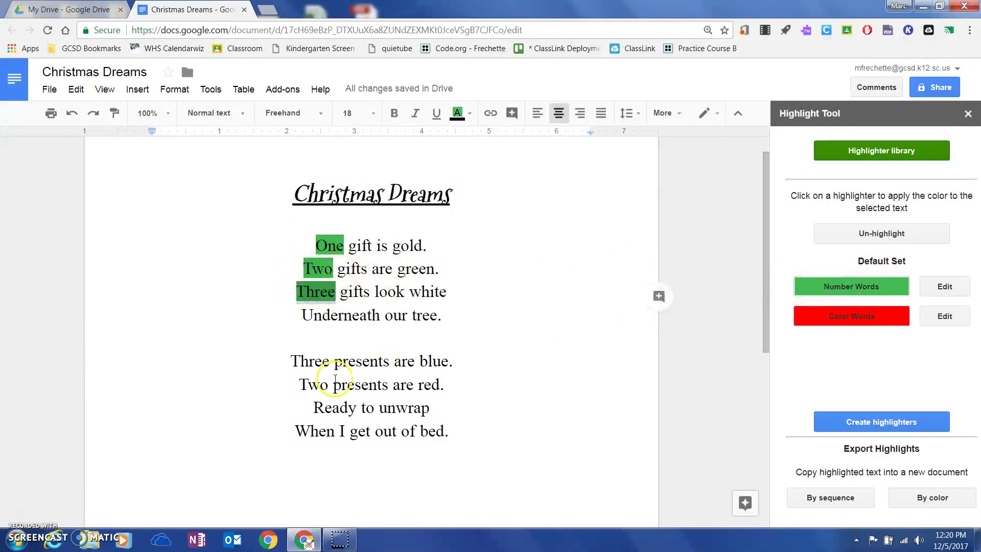
drag(290, 361, 331, 360)
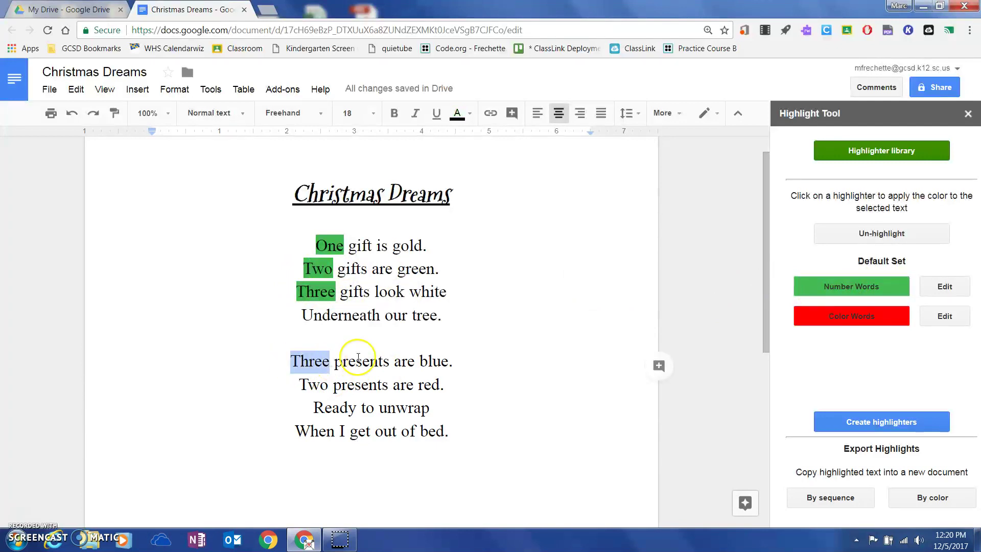
click(819, 287)
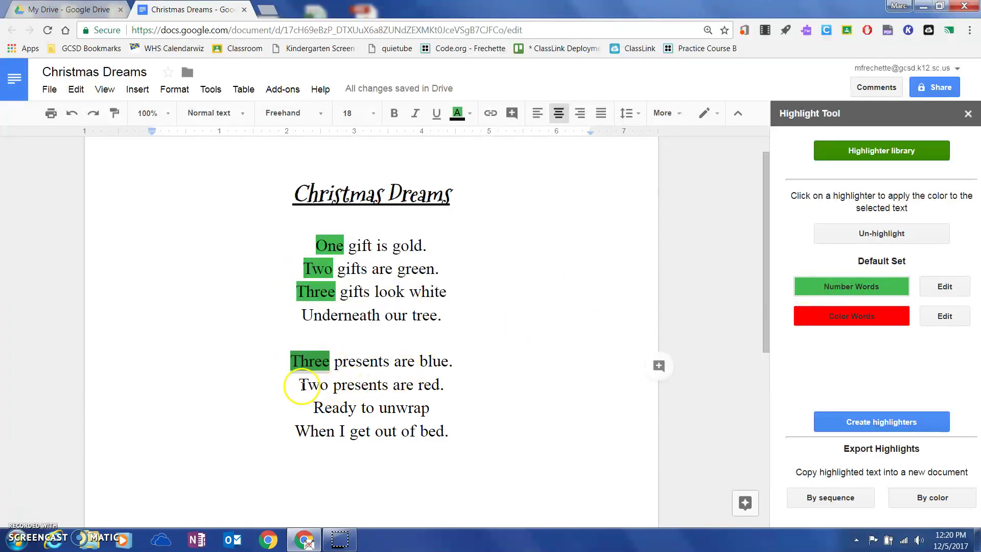
drag(301, 384, 330, 384)
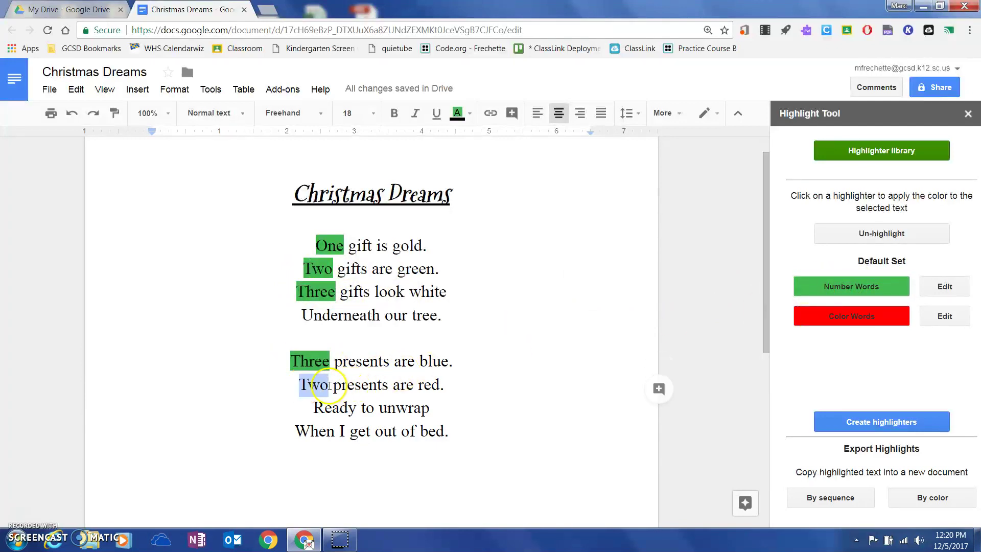
click(850, 296)
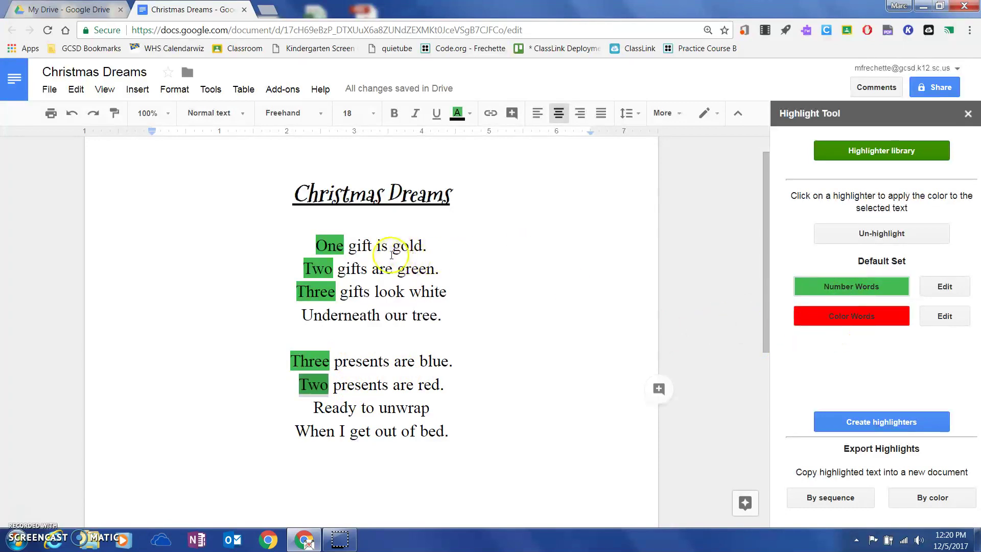
Apply the red Color Words highlight to gold, green, white, blue and red
drag(393, 247, 423, 246)
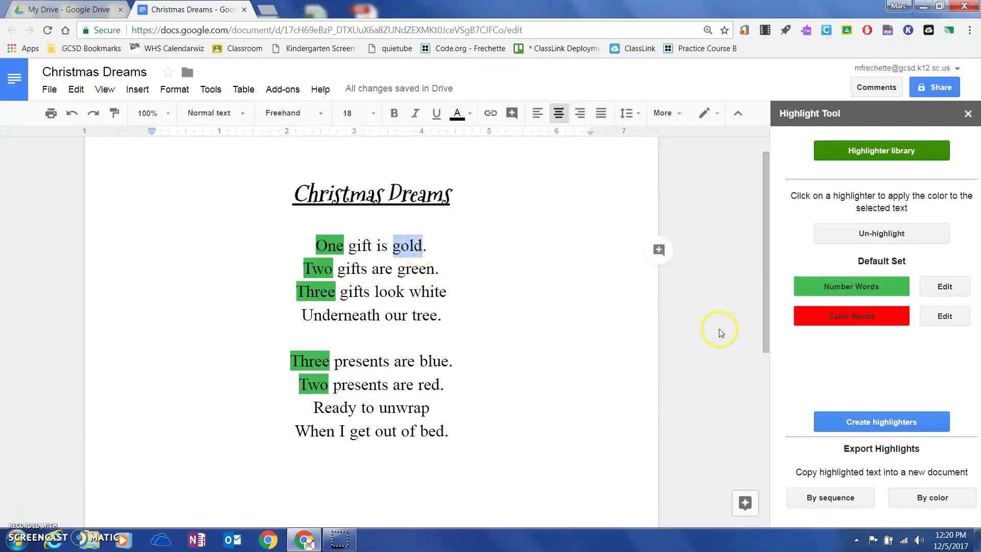
click(813, 315)
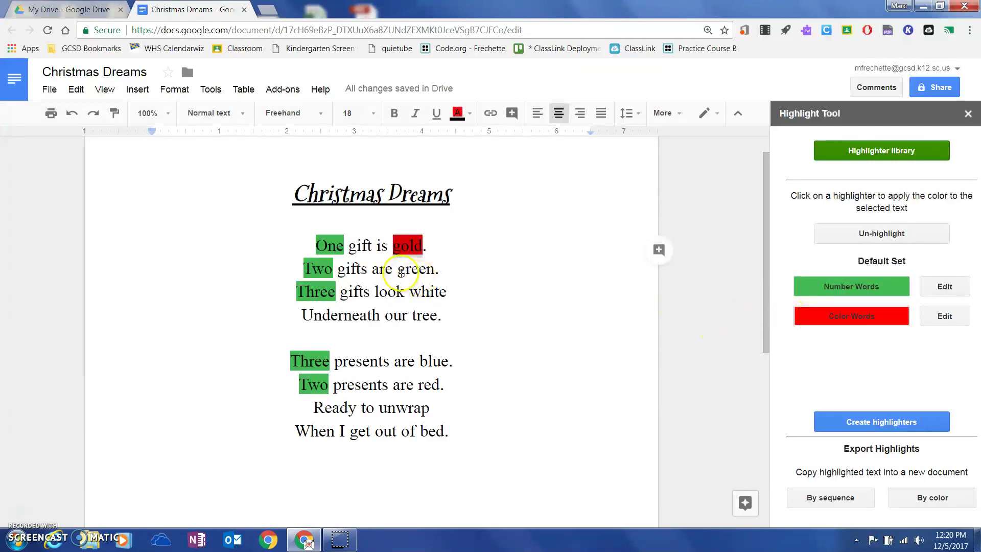
drag(399, 271, 437, 270)
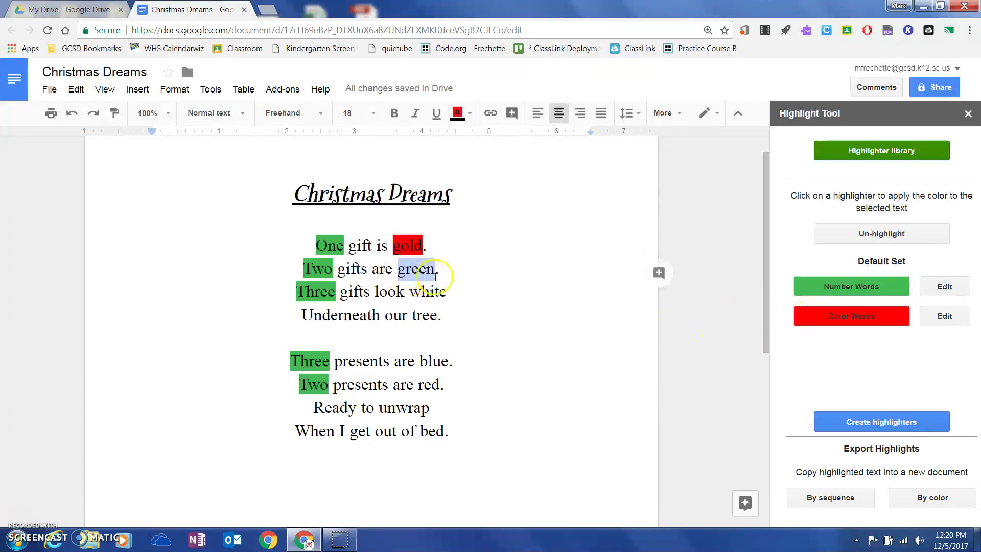
click(828, 316)
drag(410, 295, 448, 292)
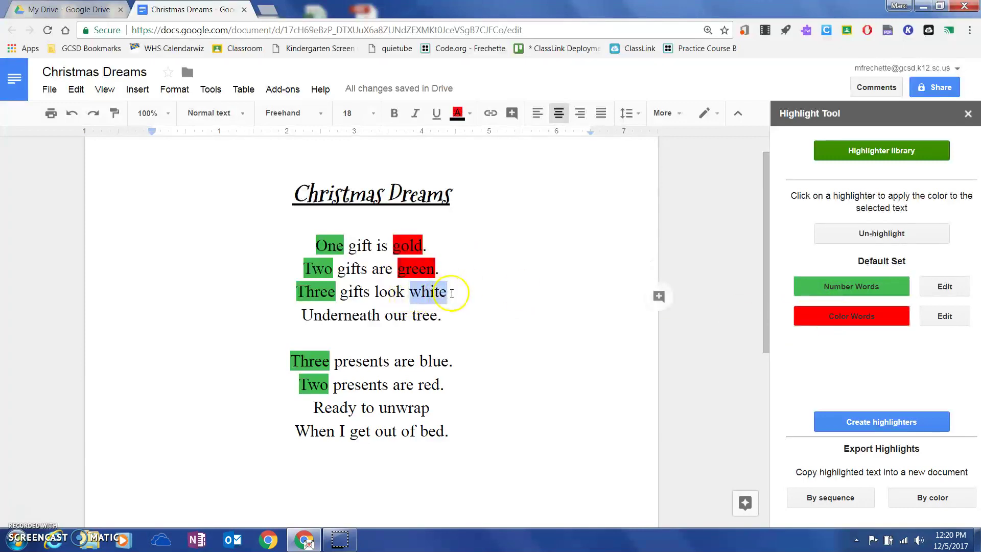
click(817, 316)
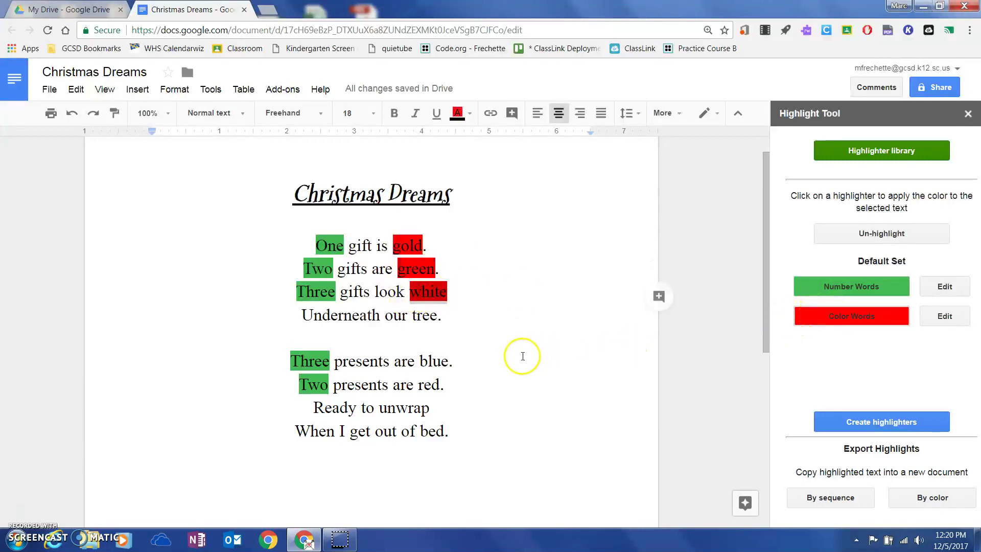
drag(417, 361, 447, 361)
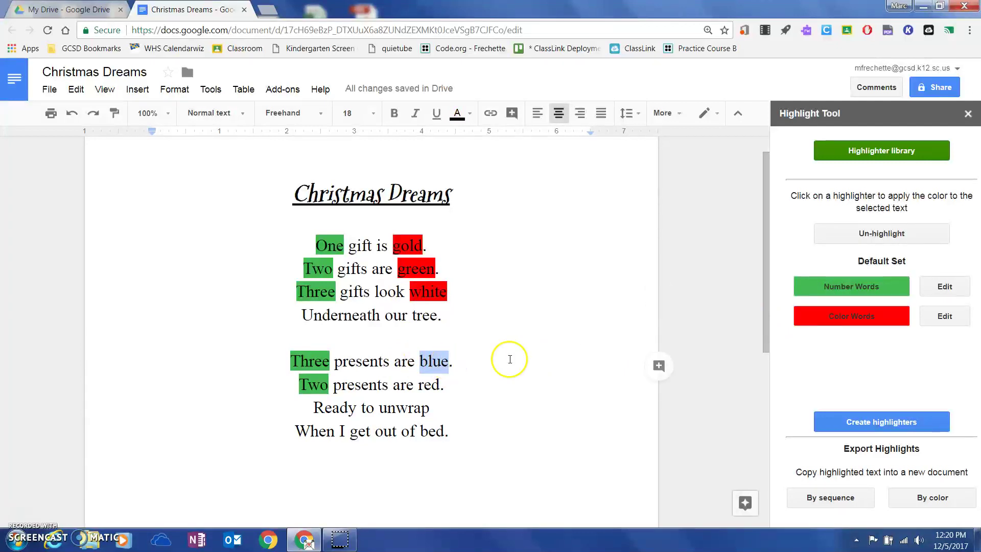
click(818, 320)
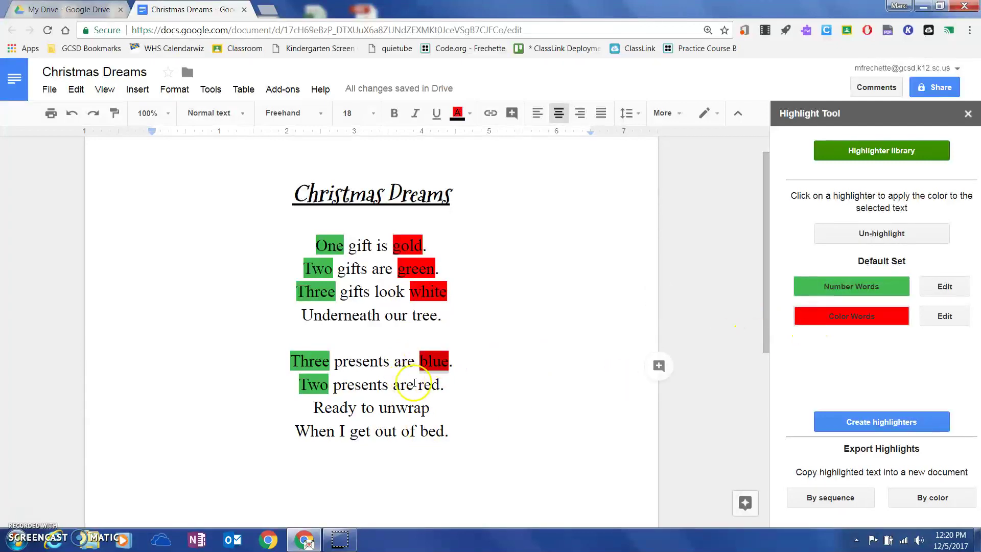
drag(418, 384, 440, 385)
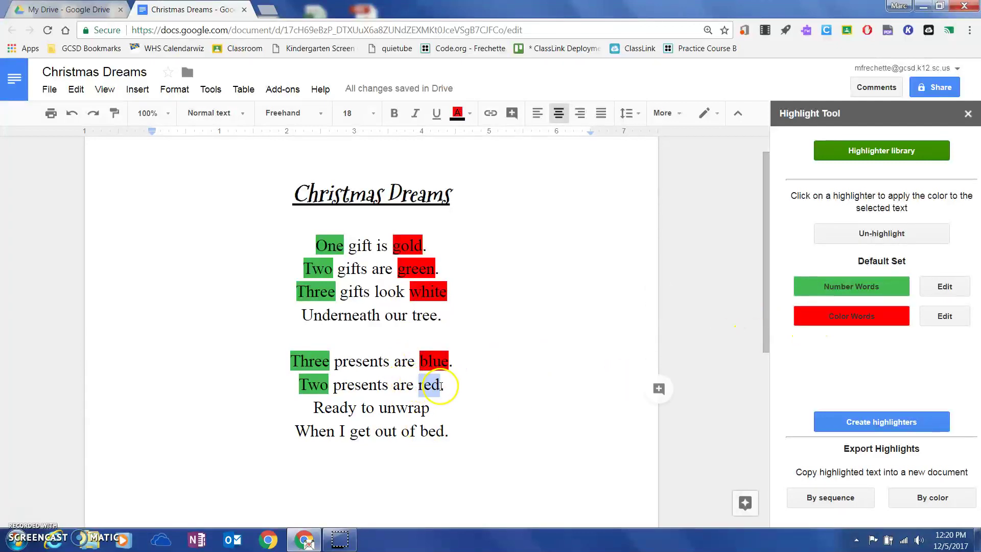
click(820, 320)
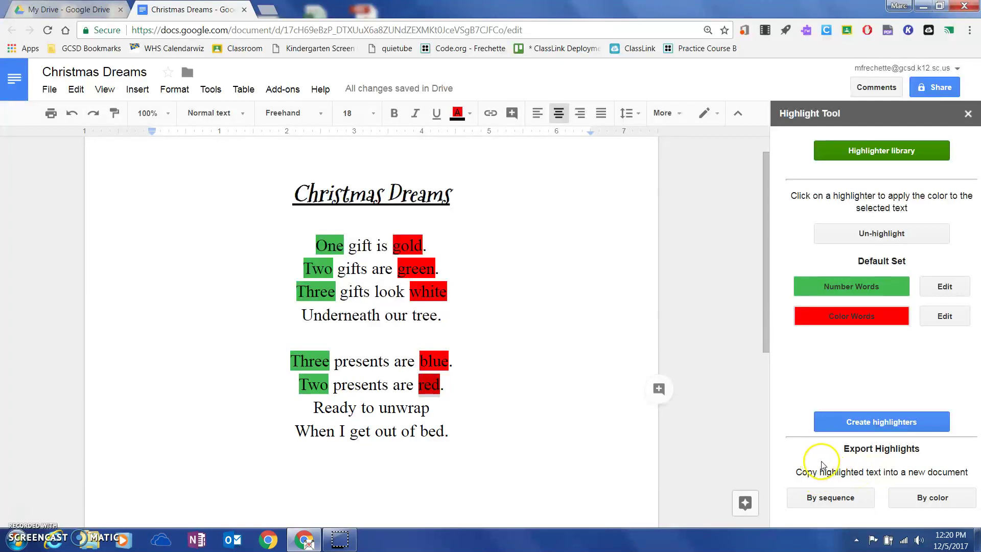
Export the poem's highlights grouped by colour into a new document
click(824, 504)
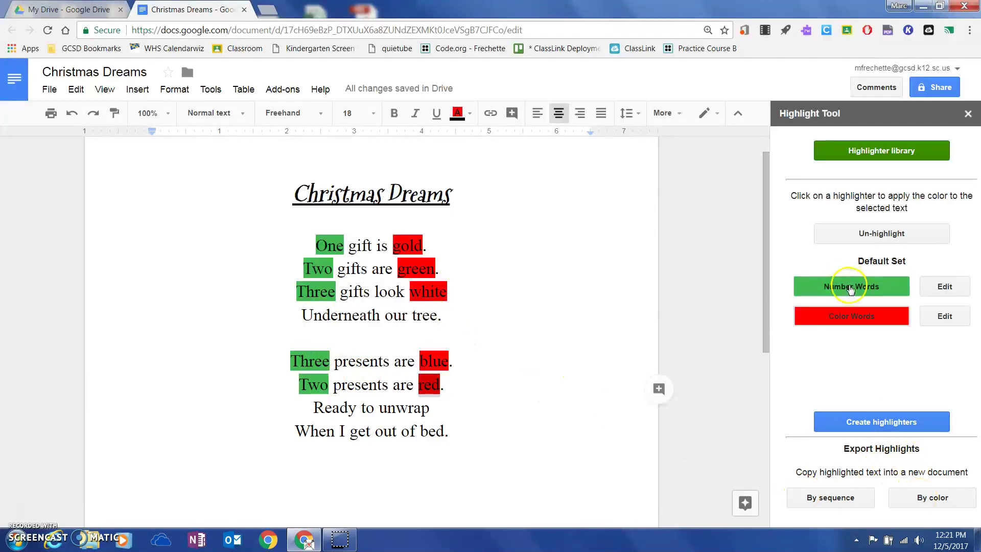
click(927, 499)
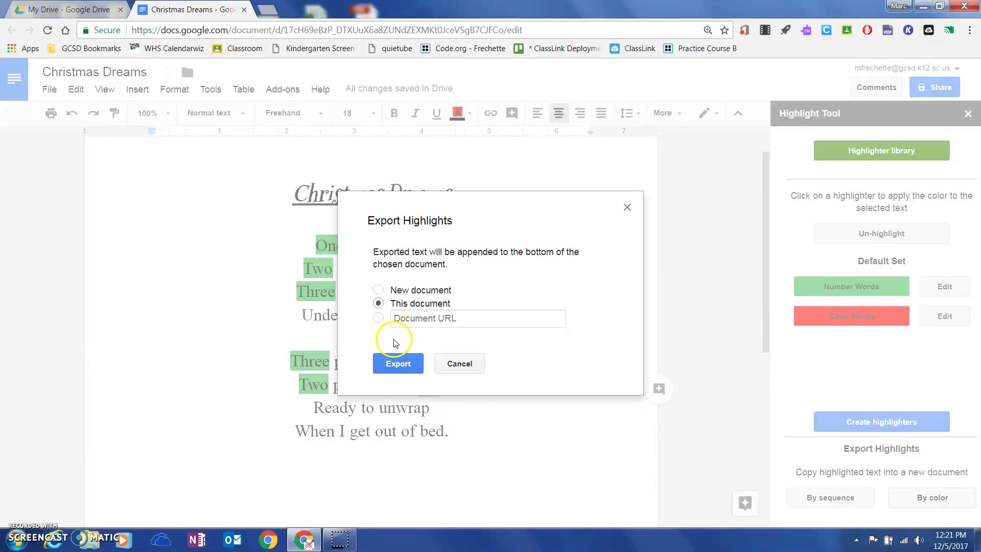
click(378, 290)
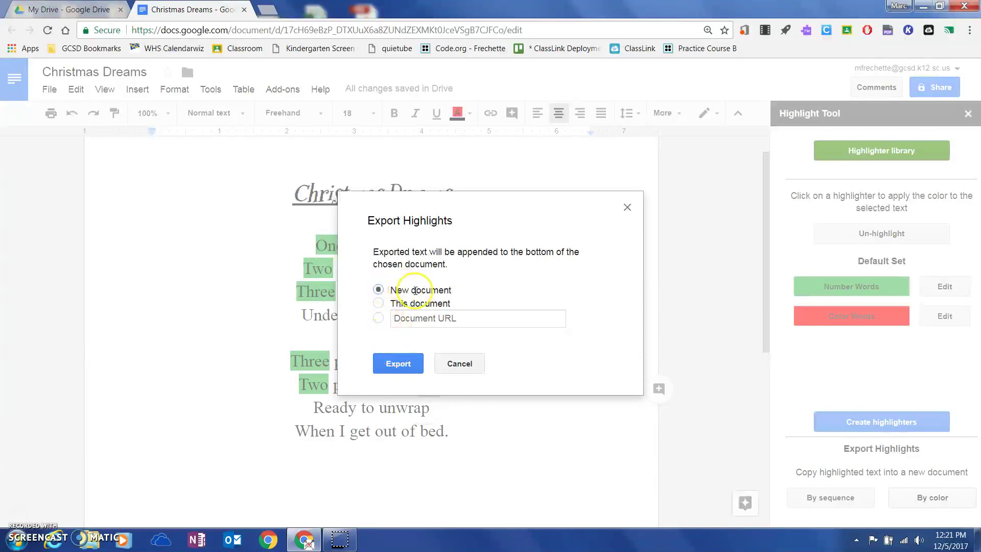
click(399, 364)
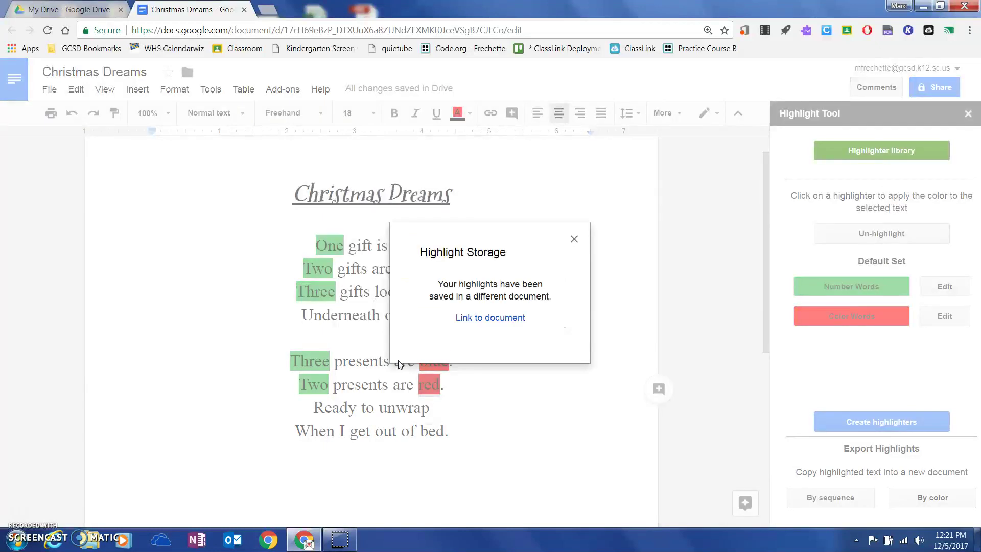
click(487, 318)
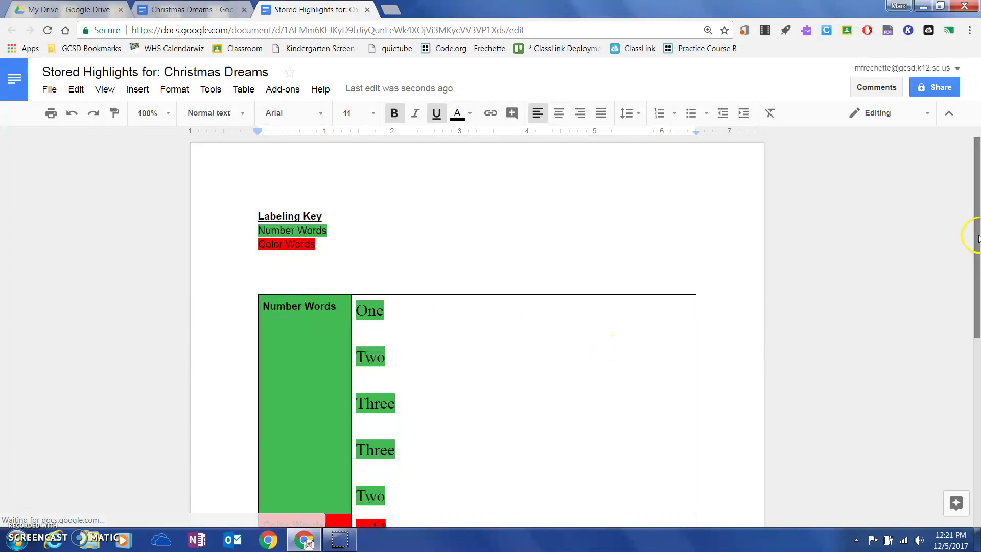
drag(977, 247, 975, 313)
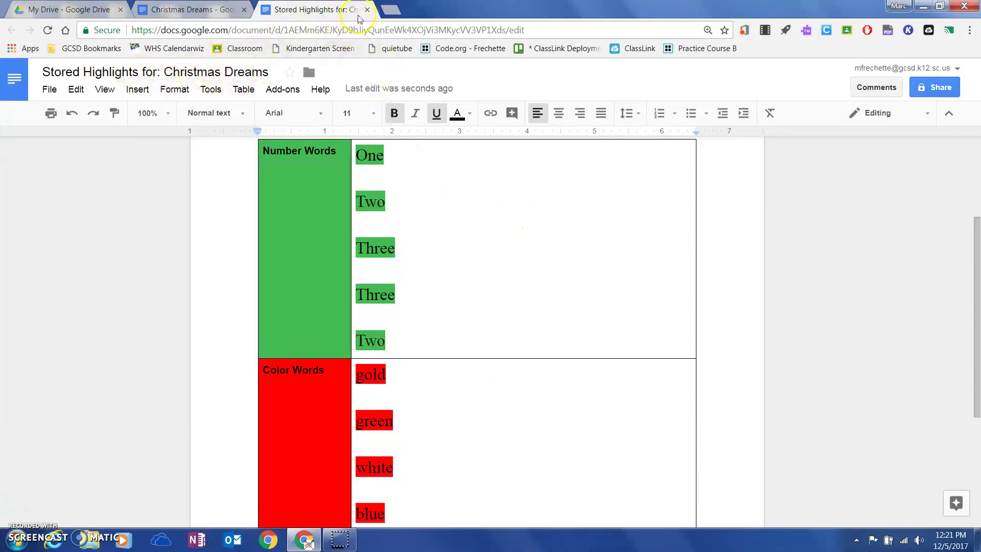
Close the stored highlights document, the storage confirmation and the Highlight Tool sidebar
click(366, 10)
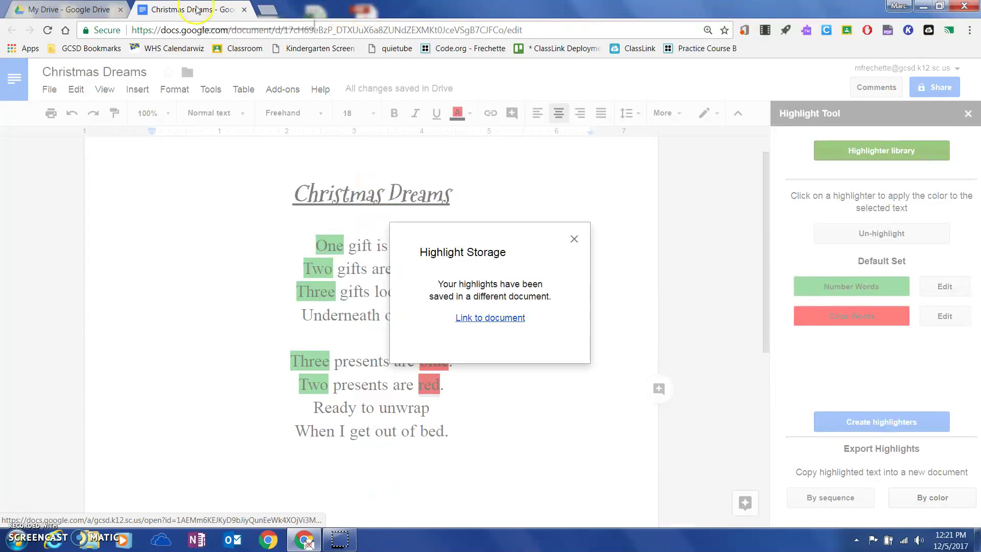
click(574, 239)
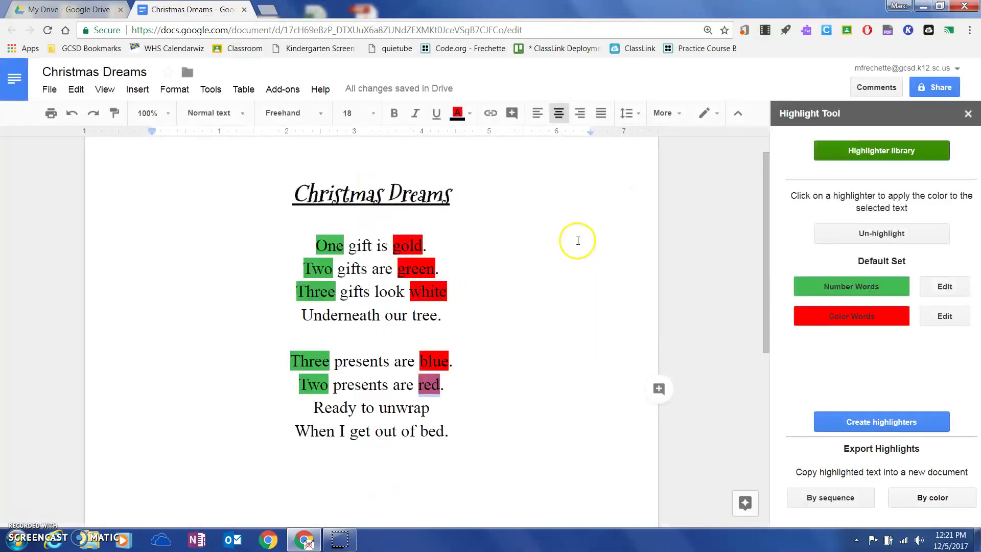
click(866, 423)
click(941, 292)
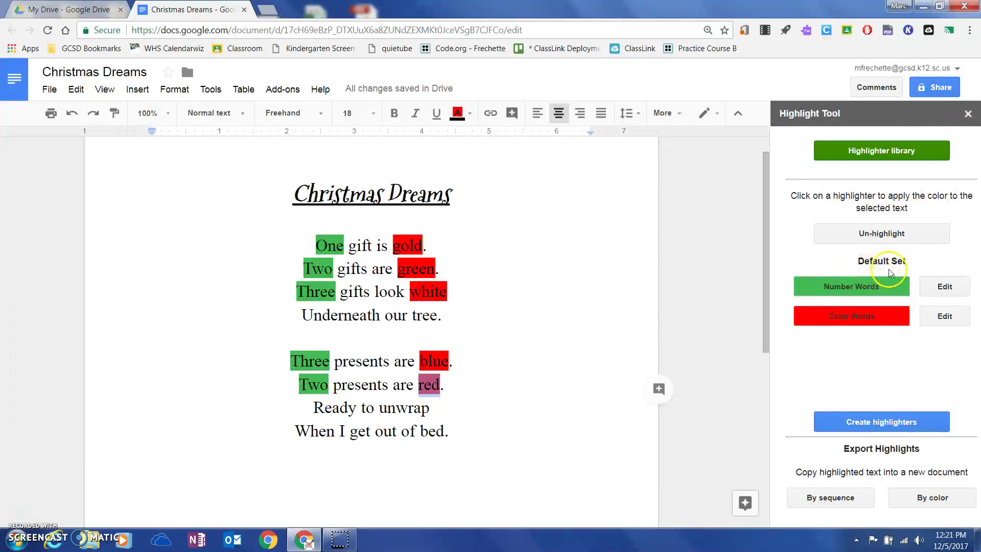
click(968, 113)
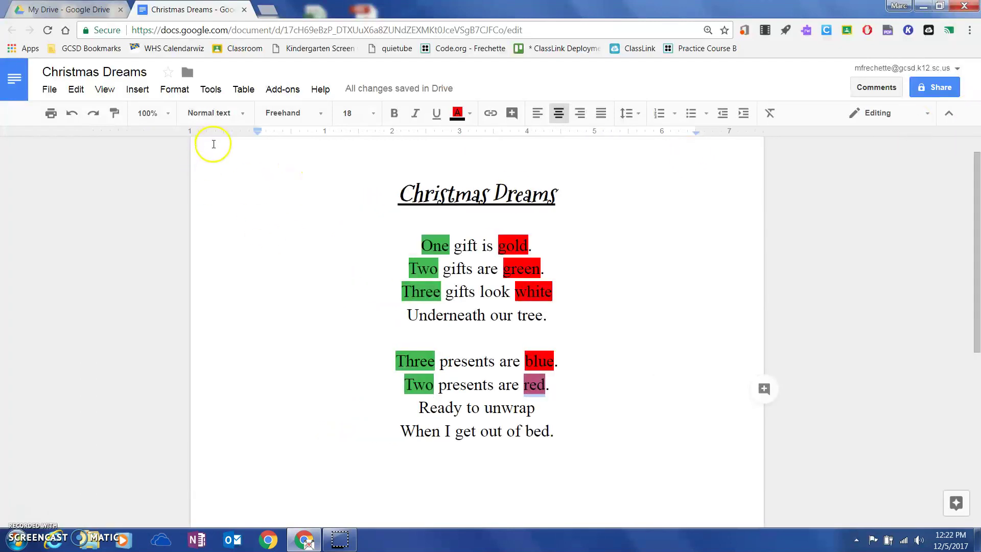
Relaunch Highlight Tool from the Add-ons menu beside the poem
click(273, 90)
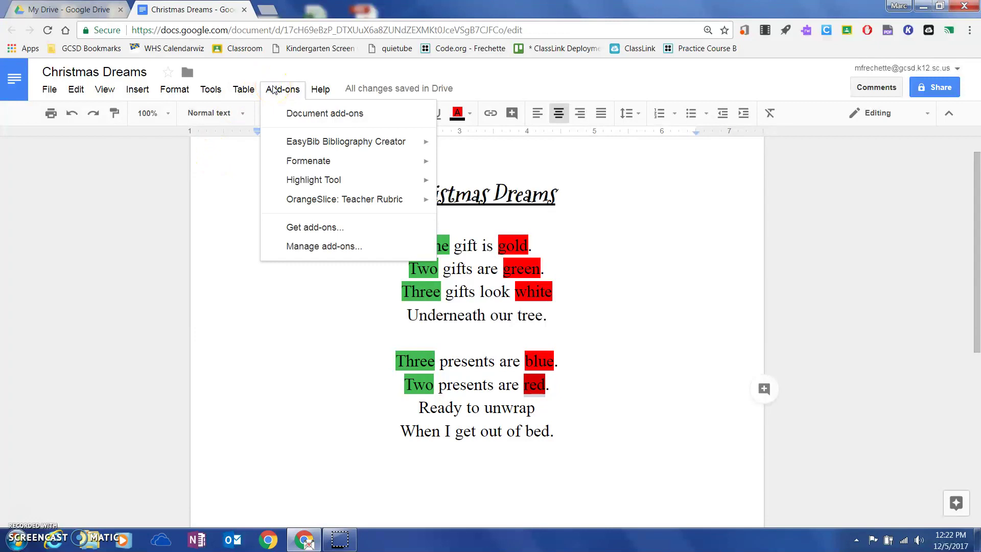
mouse_move(313, 179)
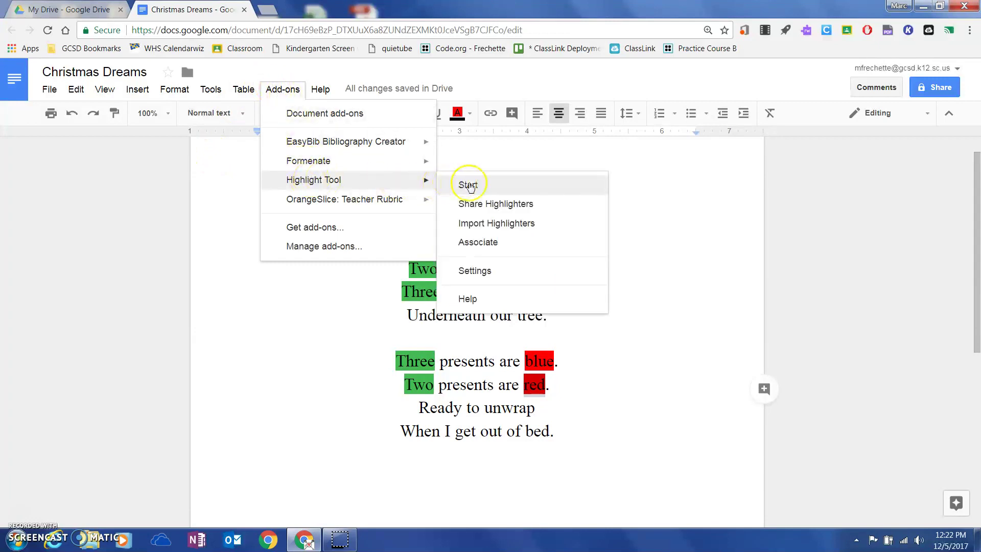
click(469, 186)
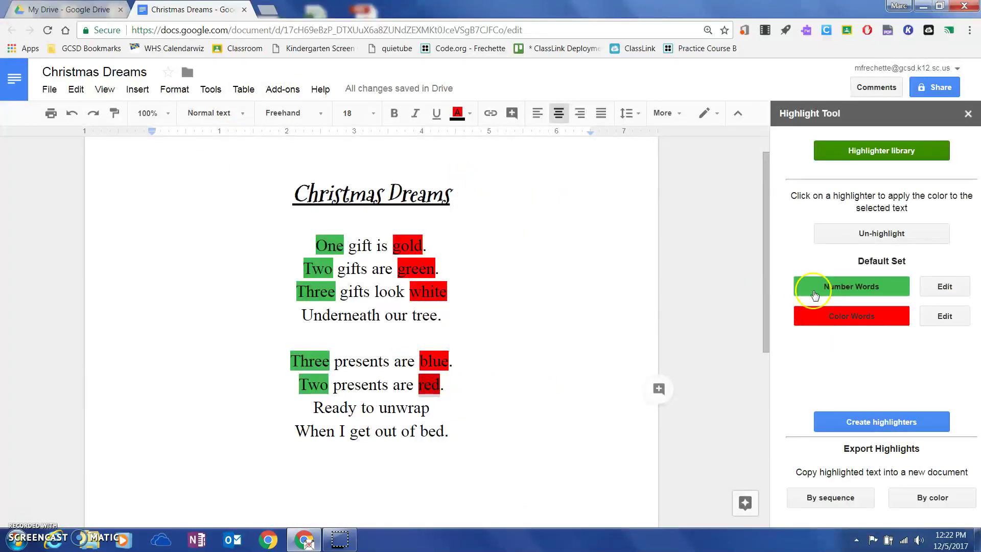